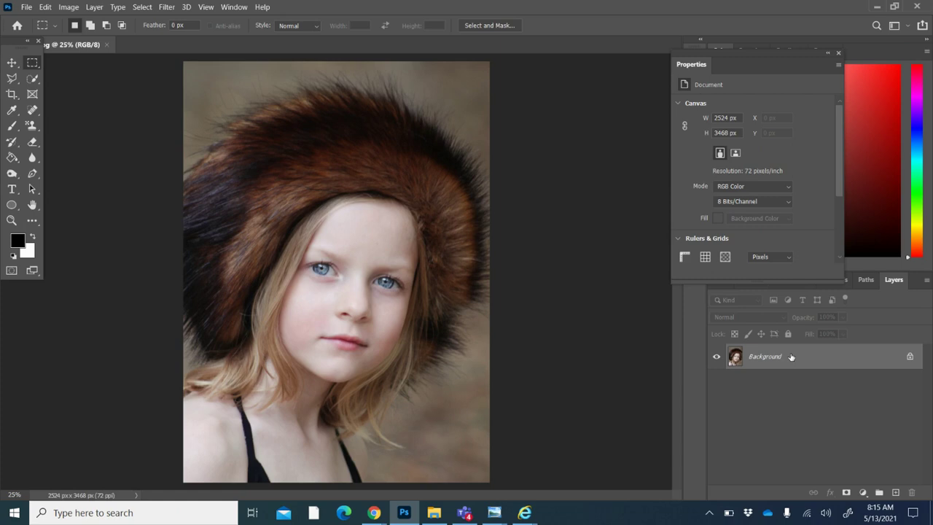
# Duplicate the Background layer
pyautogui.hotkey('ctrl', 'j')
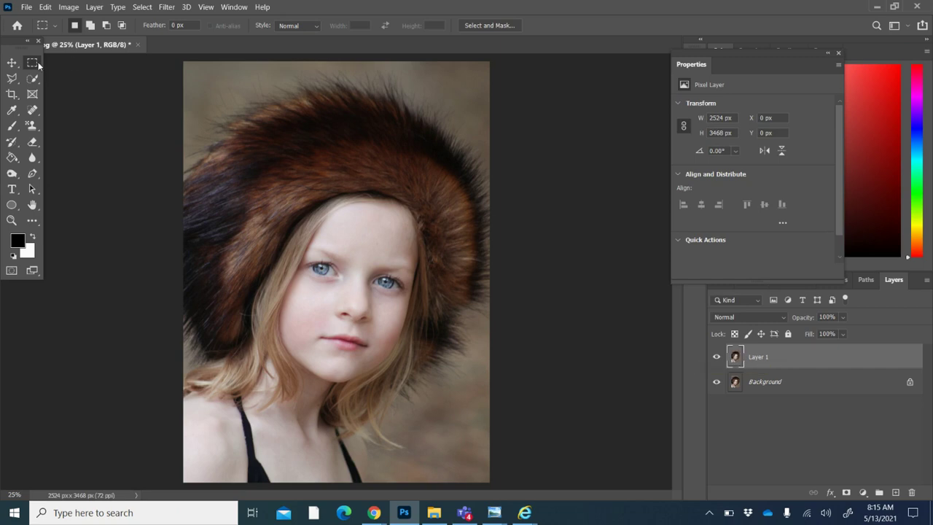
pyautogui.moveTo(182, 60); pyautogui.dragTo(535, 477)
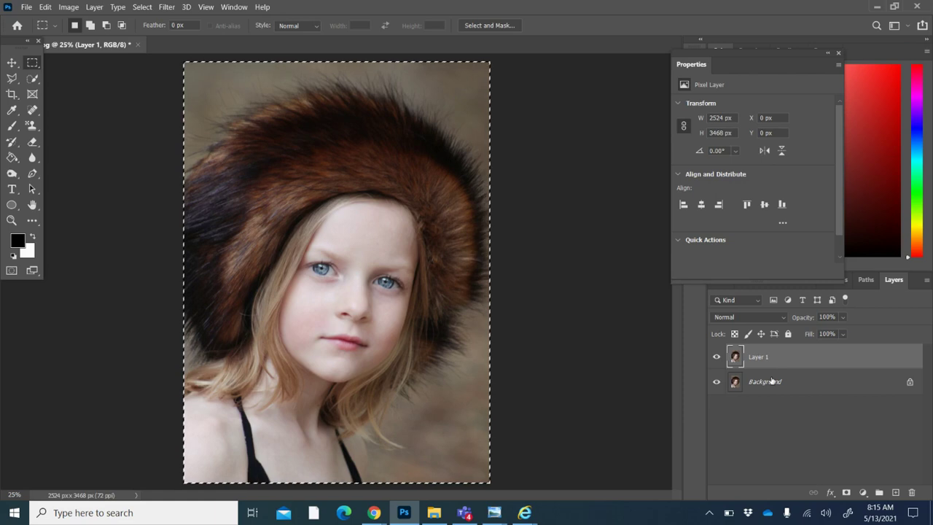
pyautogui.hotkey('ctrl', 'd')
pyautogui.click(143, 7)
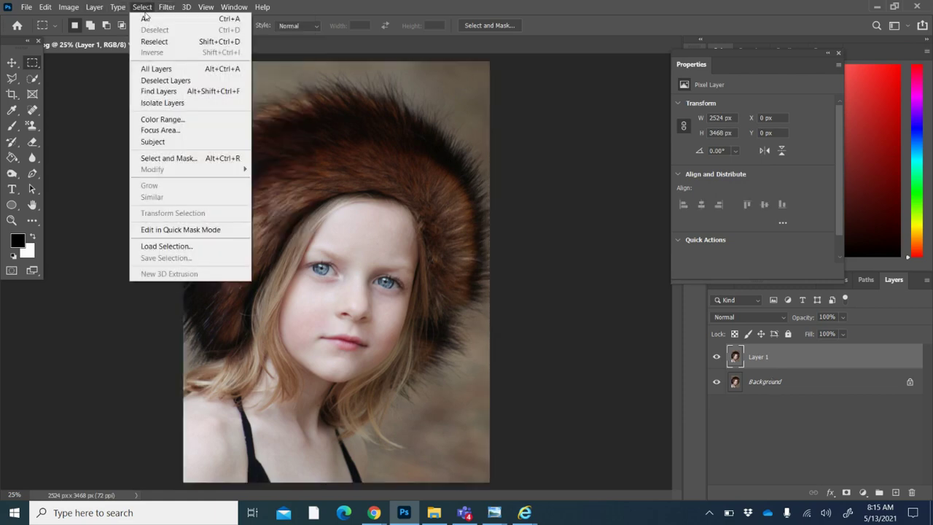
pyautogui.moveTo(113, 5)
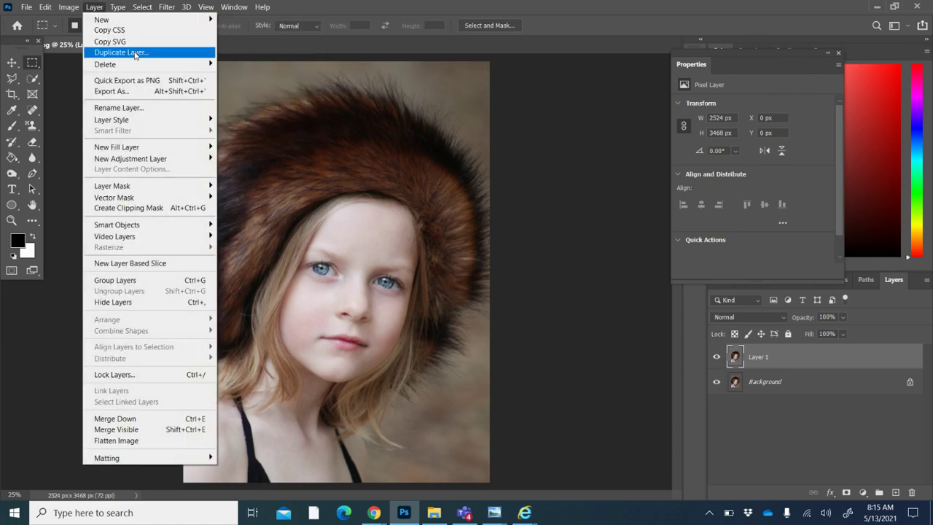
pyautogui.click(518, 249)
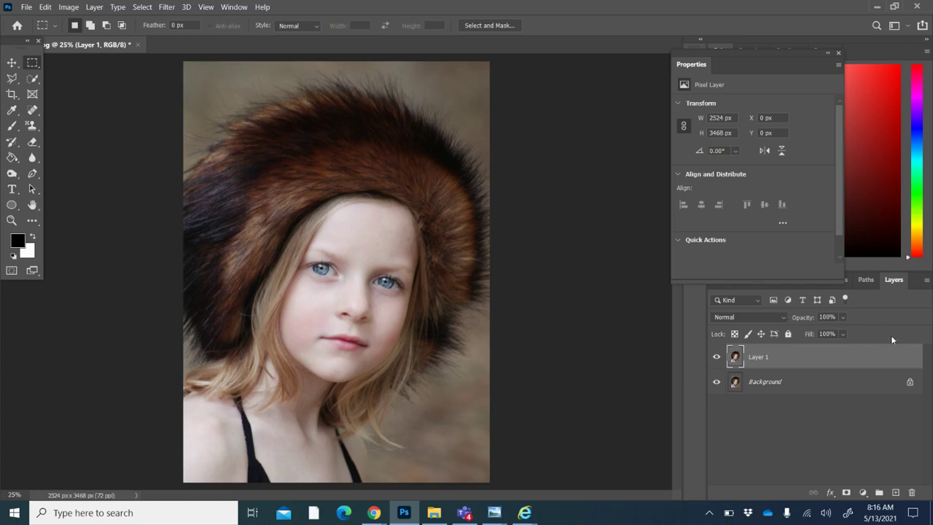
# Convert the duplicated layer to black and white with the Default preset and toggle its visibility to compare with the colour original
pyautogui.click(68, 7)
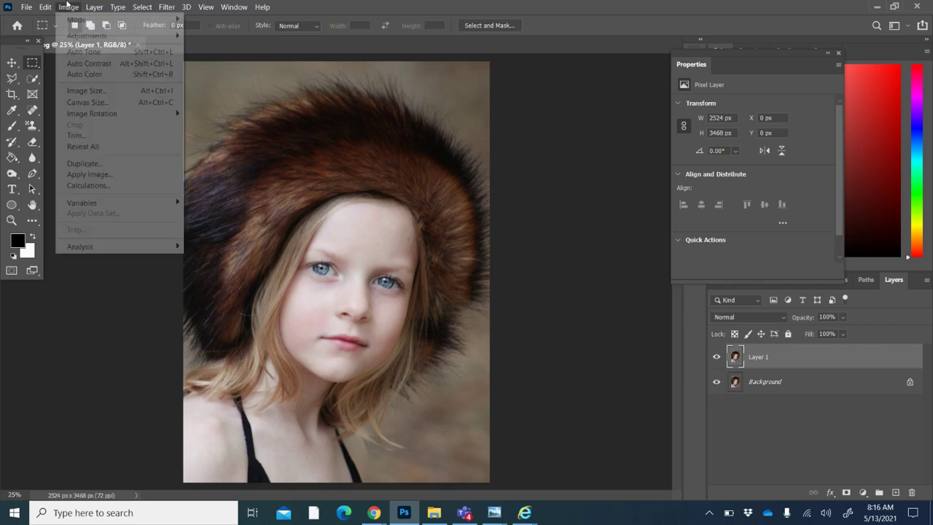
pyautogui.moveTo(75, 40)
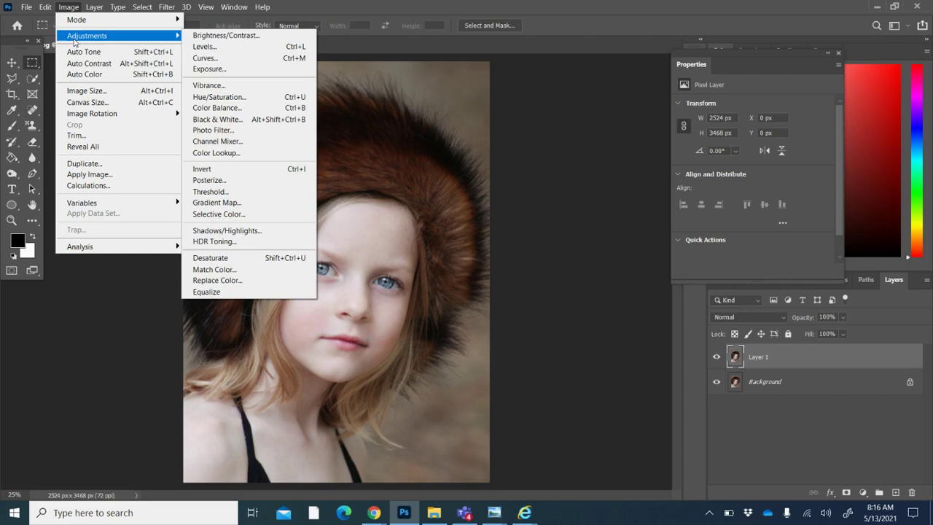
pyautogui.click(270, 120)
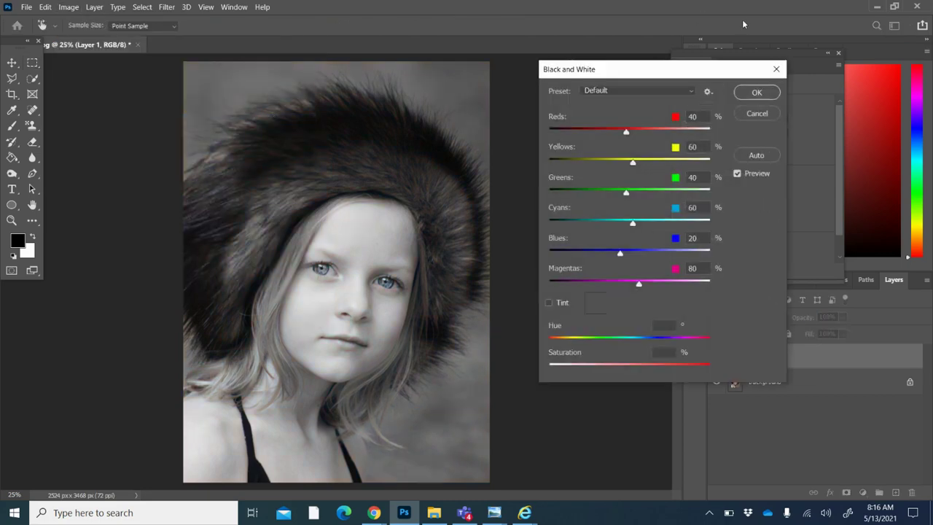
pyautogui.click(737, 95)
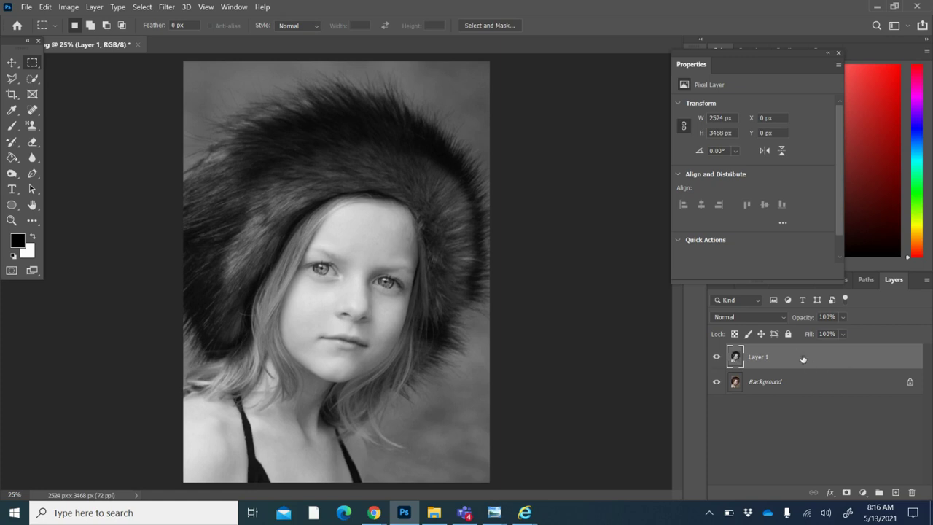
pyautogui.click(717, 357)
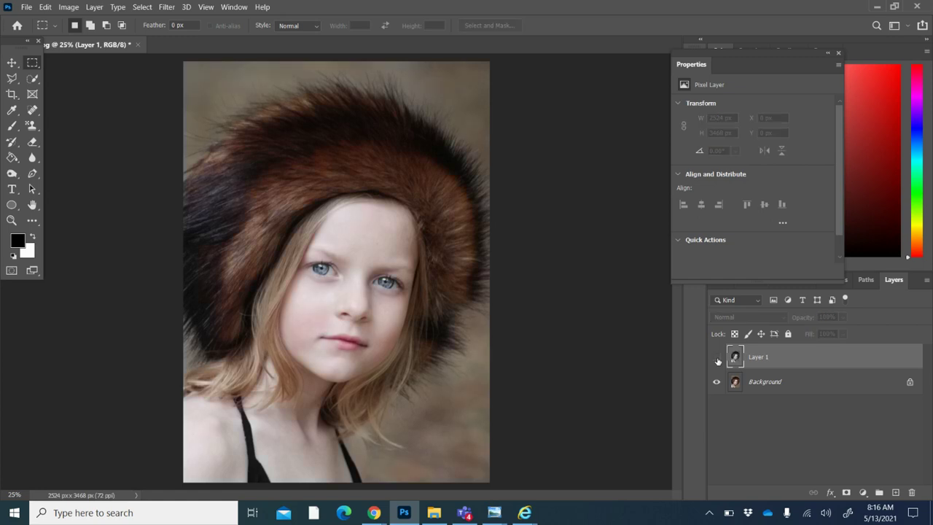
pyautogui.click(717, 358)
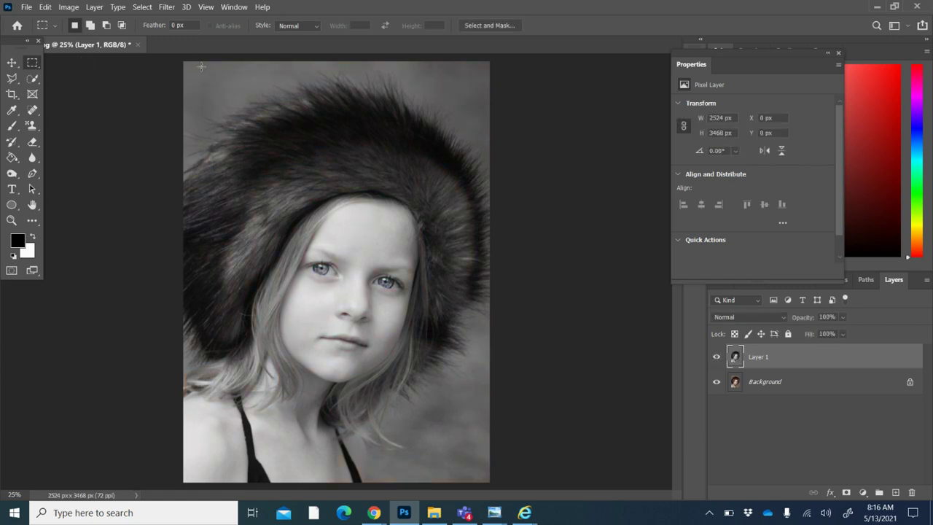
# Cut three full-height vertical strips, about 165, 153 and 21 px wide, out of the black-and-white layer and clear the selection
pyautogui.moveTo(204, 58); pyautogui.dragTo(224, 505)
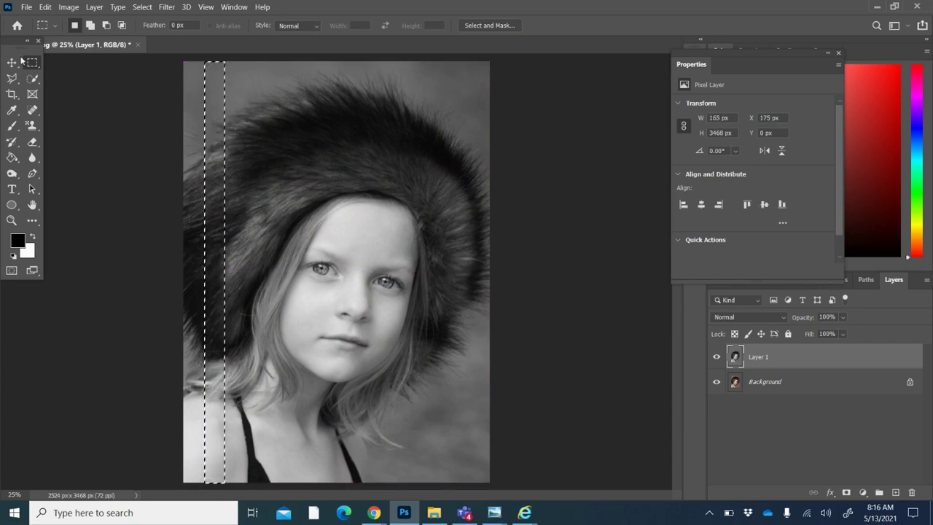
pyautogui.press('Delete')
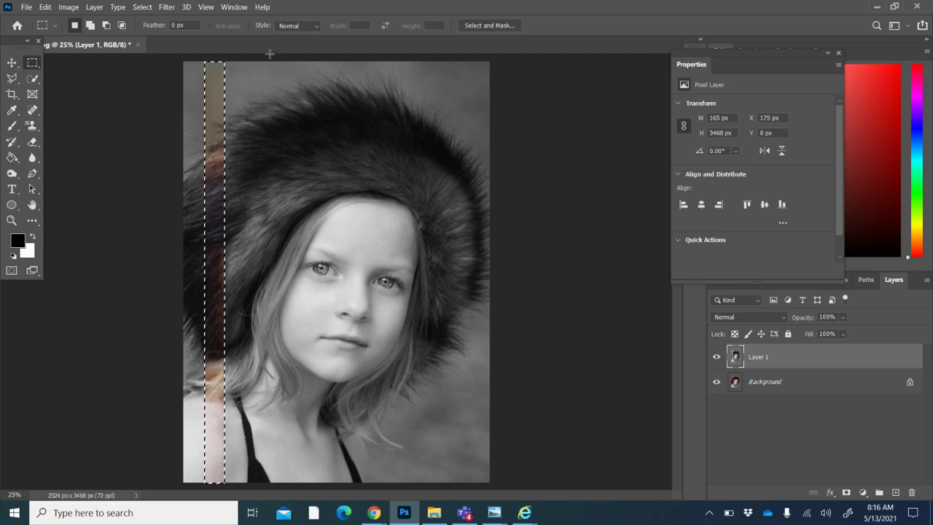
pyautogui.click(266, 127)
pyautogui.moveTo(271, 61); pyautogui.dragTo(252, 495)
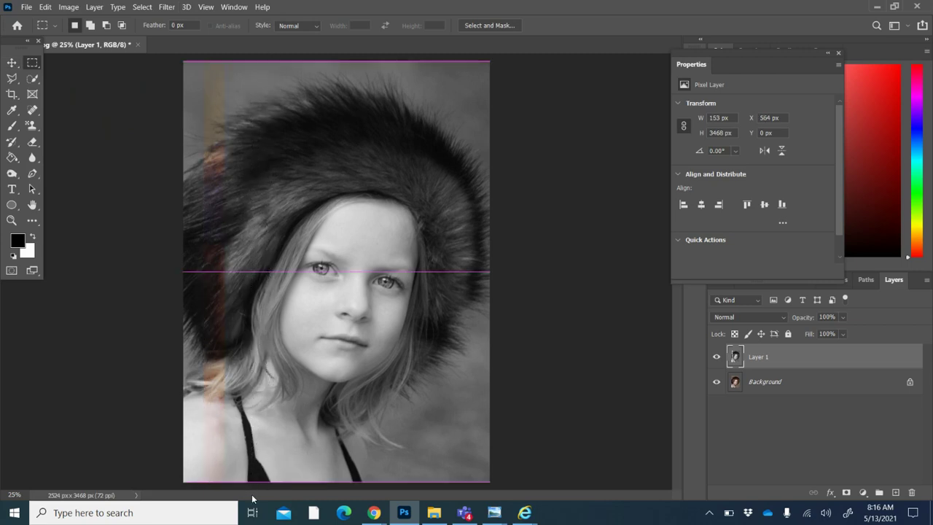
pyautogui.press('Delete')
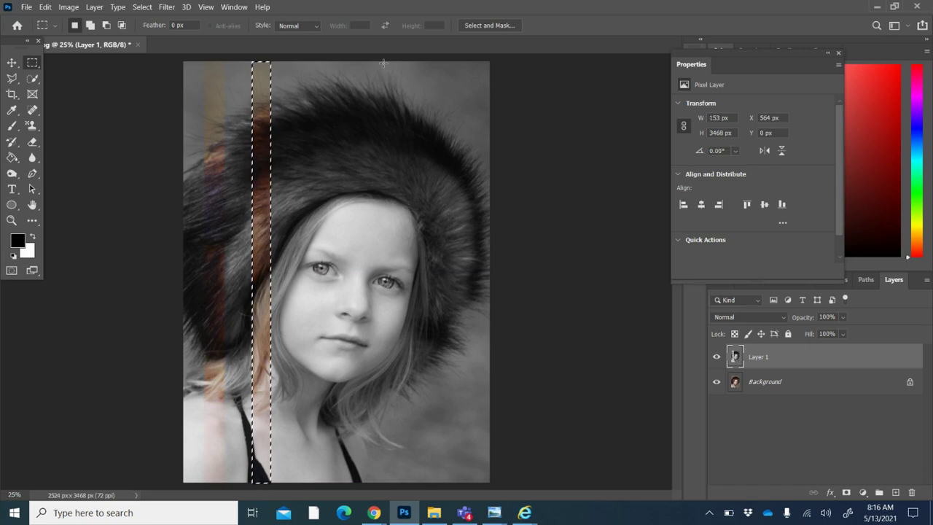
pyautogui.click(382, 62)
pyautogui.moveTo(382, 61); pyautogui.dragTo(380, 510)
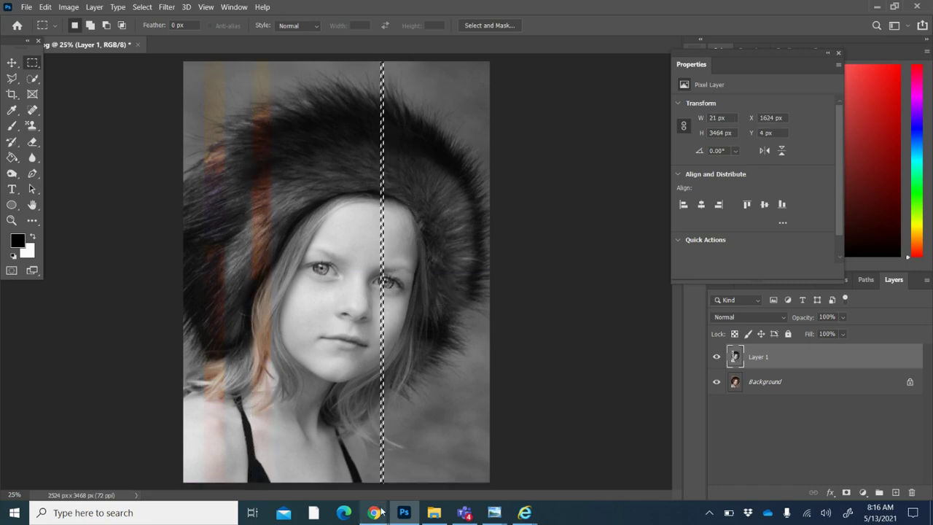
pyautogui.press('Delete')
pyautogui.click(247, 213)
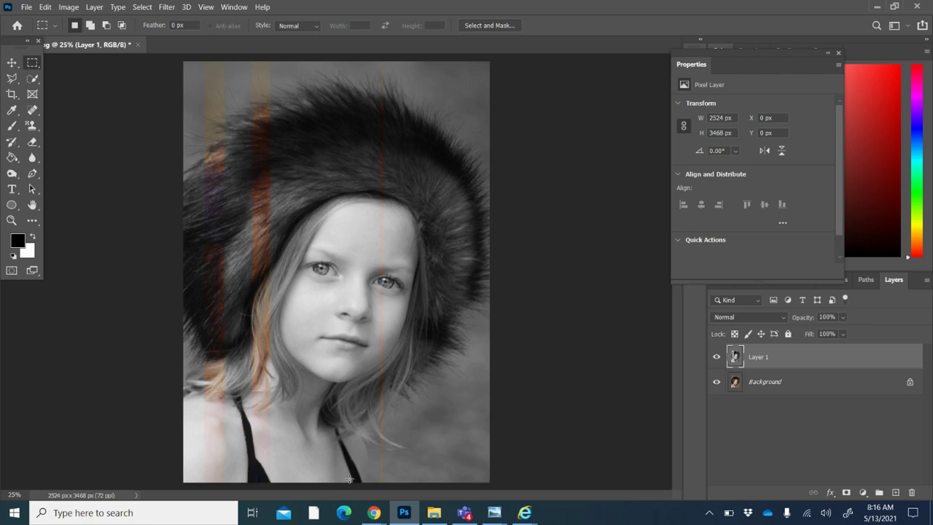
# Shift the black-and-white layer about 168 px to the right so its strips no longer line up with the original
pyautogui.click(12, 65)
pyautogui.moveTo(291, 93); pyautogui.dragTo(322, 102)
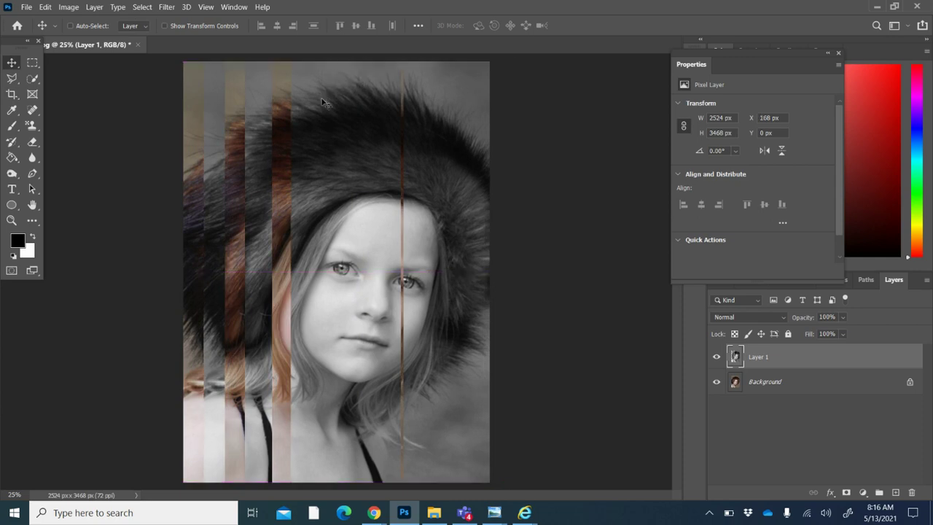
# Add a gradient fill layer above the black-and-white layer using the Blue_03 preset from the Blues group
pyautogui.click(862, 493)
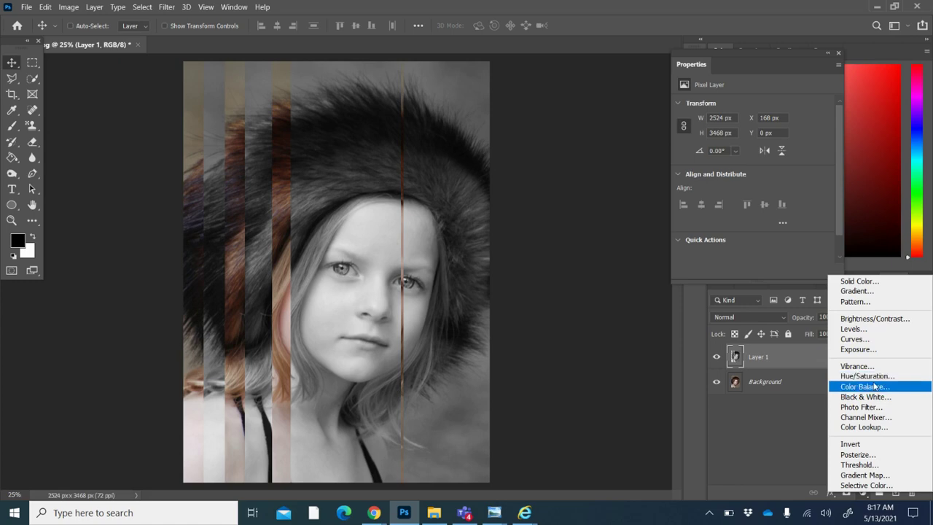
pyautogui.click(872, 291)
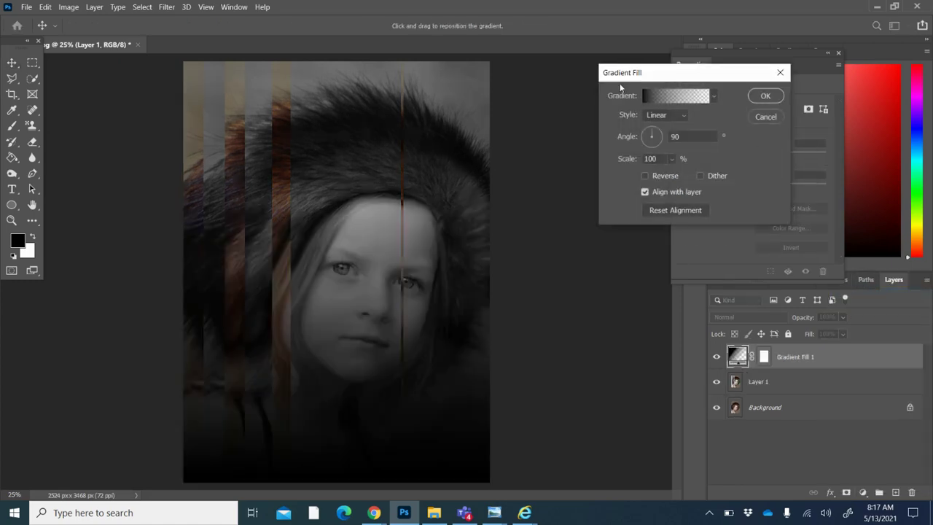
pyautogui.click(670, 97)
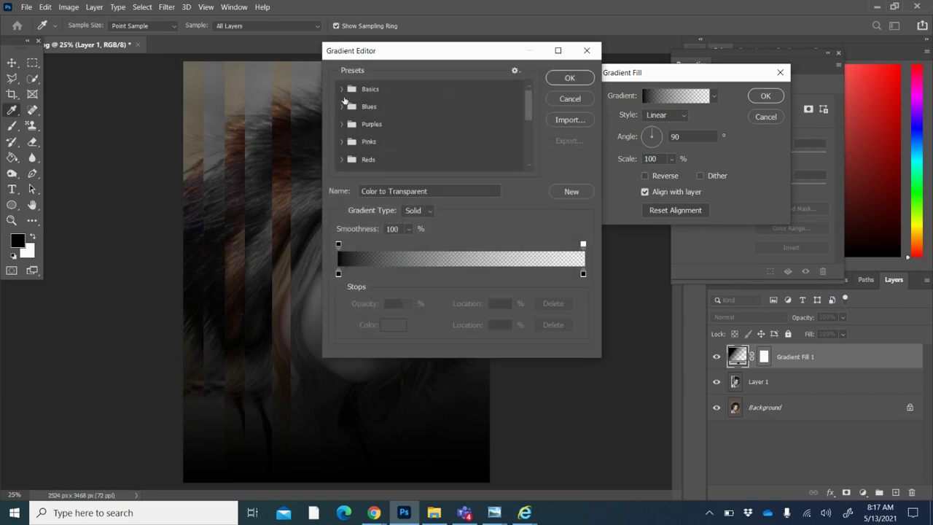
pyautogui.click(342, 106)
pyautogui.click(396, 125)
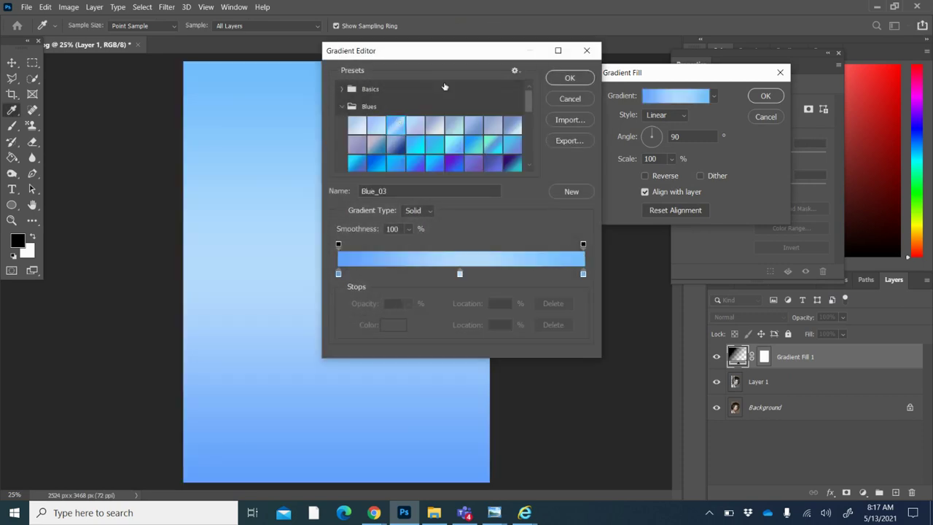
pyautogui.moveTo(465, 56); pyautogui.dragTo(755, 128)
pyautogui.click(864, 151)
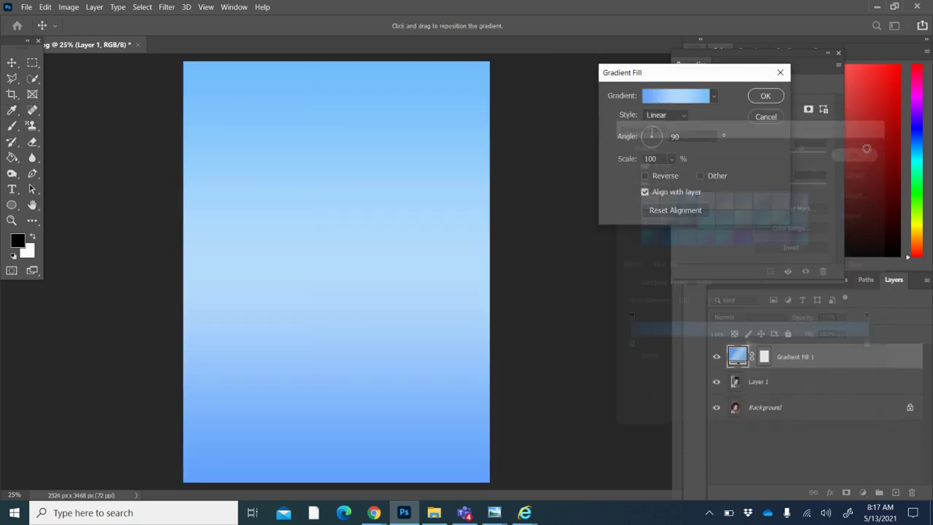
pyautogui.click(763, 95)
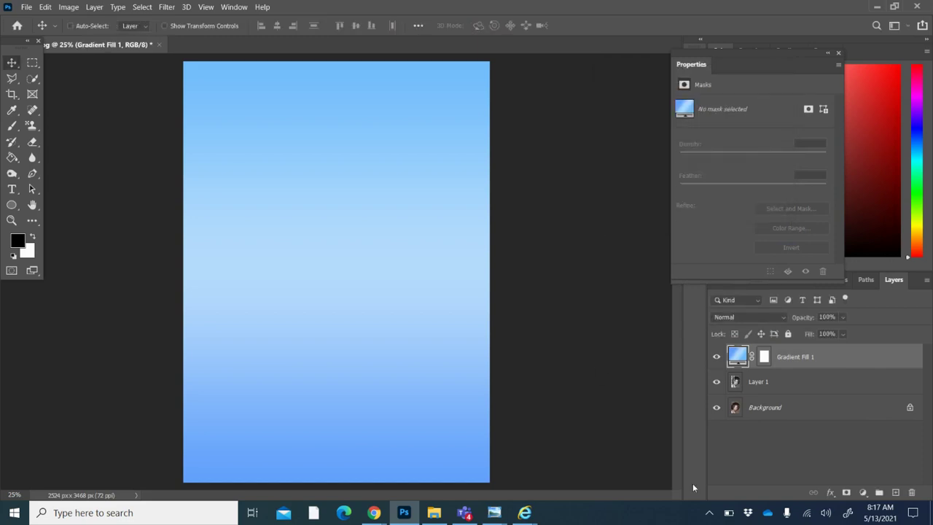
# Set the gradient fill layer's blend mode to Color Burn and place it between Layer 1 and the Background
pyautogui.click(779, 315)
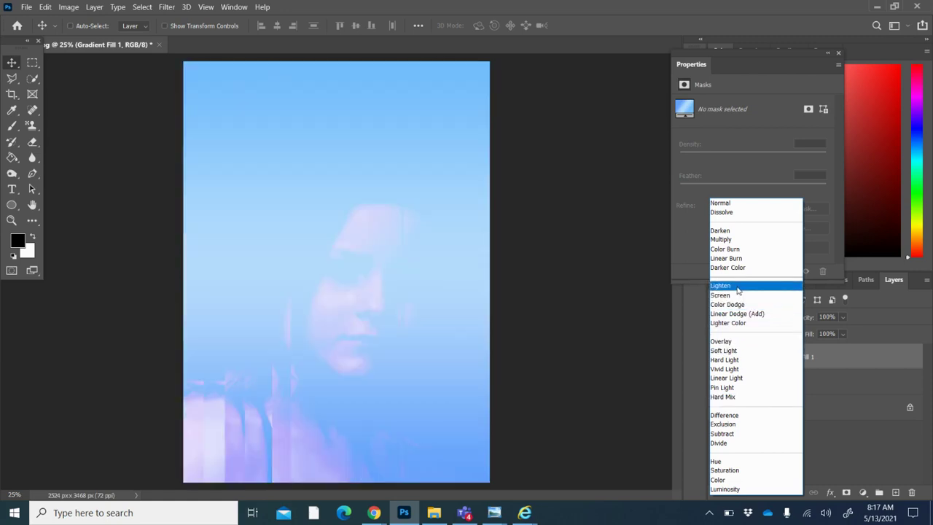
pyautogui.click(741, 249)
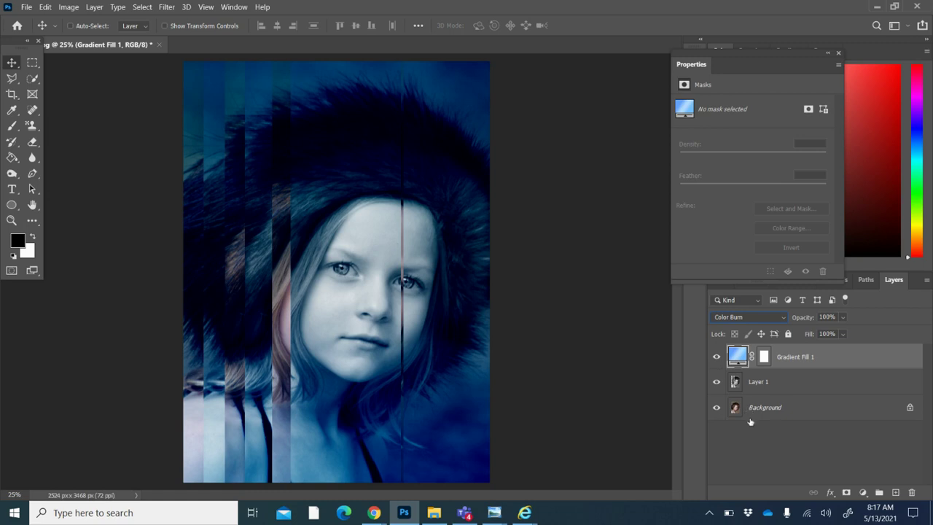
pyautogui.moveTo(818, 356); pyautogui.dragTo(816, 400)
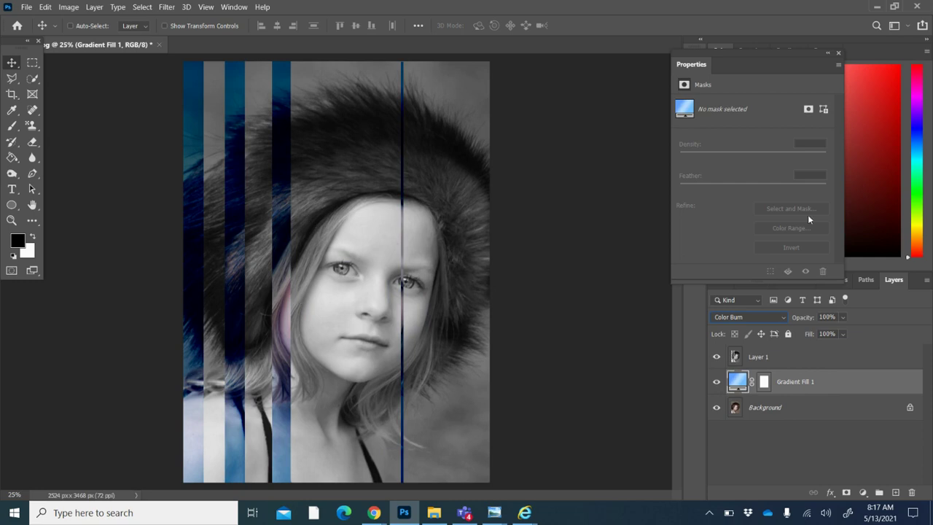
# Lasso a freehand area of about 839 × 1018 px over the hat and forehead on Layer 1, then delete its contents and undo that
pyautogui.click(783, 356)
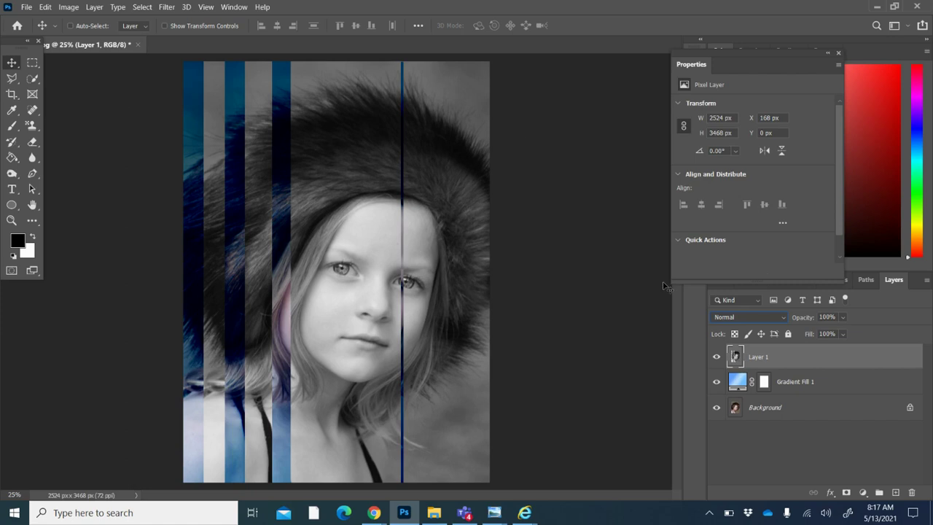
pyautogui.click(14, 80)
pyautogui.click(36, 78)
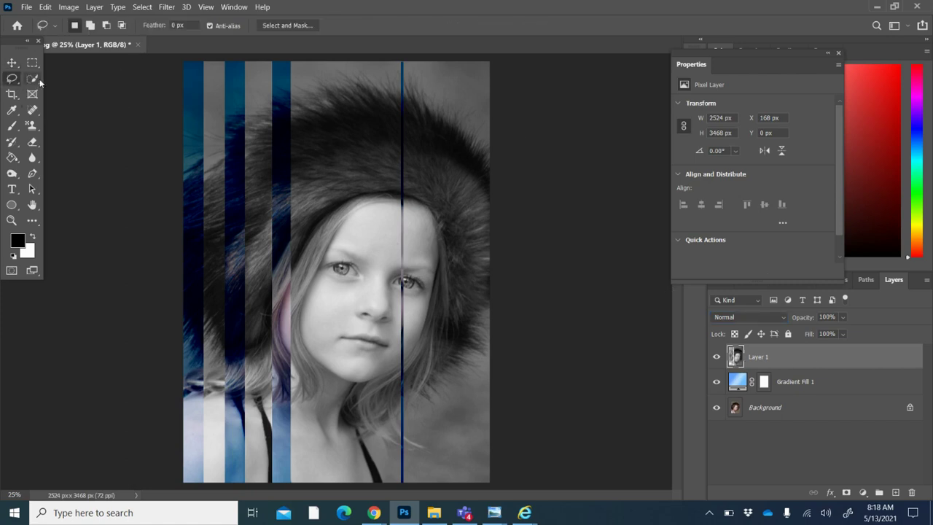
pyautogui.moveTo(321, 127)
pyautogui.mouseDown()
pyautogui.moveTo(287, 223)
pyautogui.moveTo(323, 189)
pyautogui.moveTo(276, 151)
pyautogui.moveTo(320, 128)
pyautogui.mouseUp()
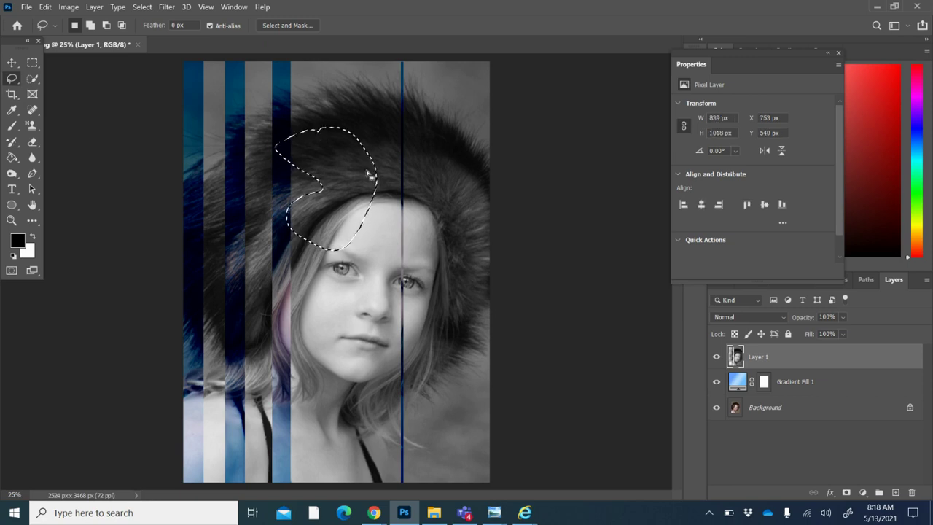
pyautogui.press('Delete')
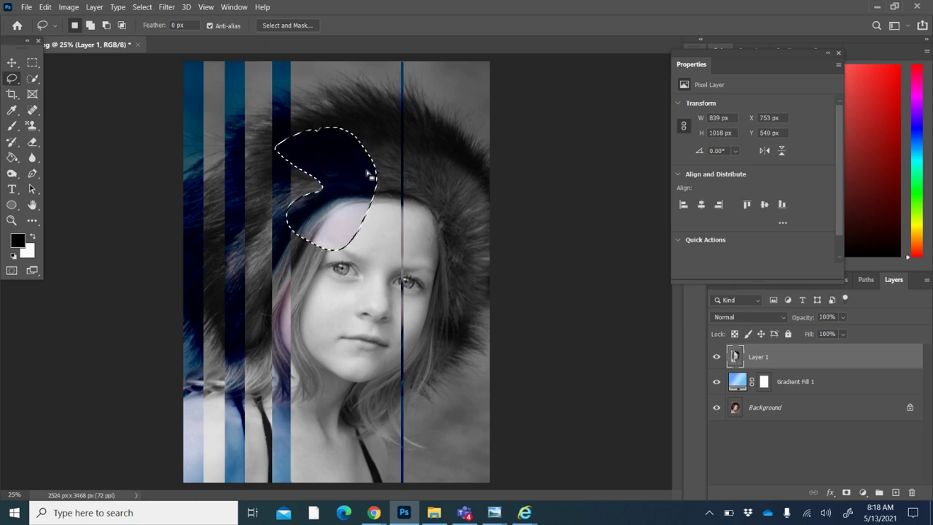
pyautogui.hotkey('ctrl', 'z')
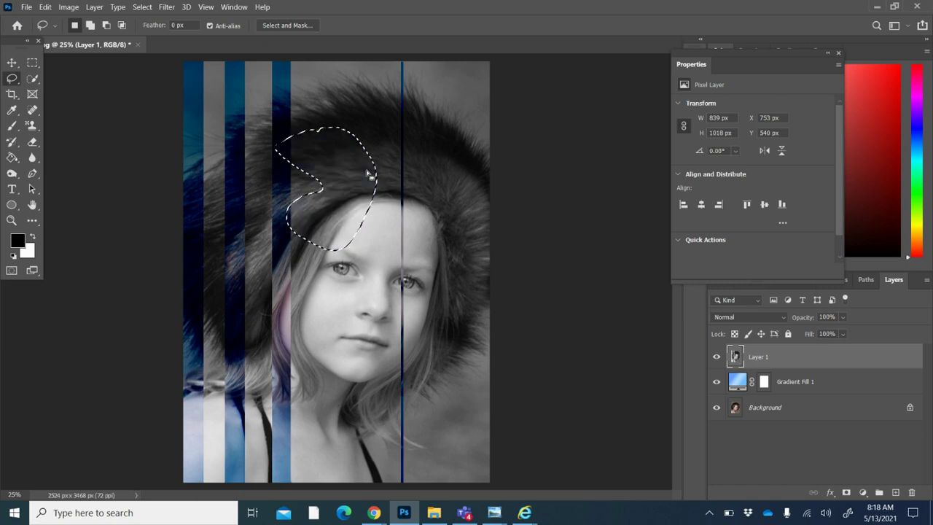
# Move the lassoed piece of Layer 1 down and right over the face, deselect it, and delete the layer
pyautogui.click(12, 62)
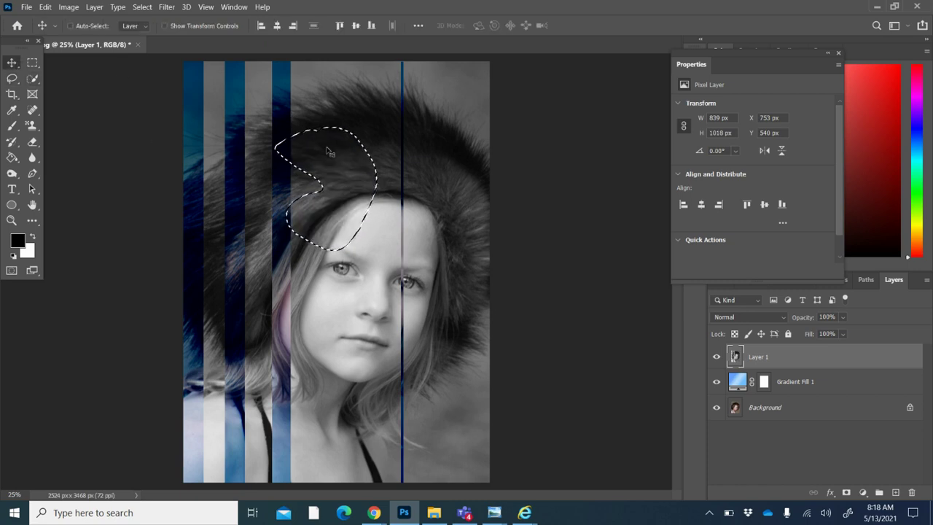
pyautogui.moveTo(321, 175)
pyautogui.mouseDown()
pyautogui.moveTo(478, 103)
pyautogui.moveTo(359, 167)
pyautogui.moveTo(362, 219)
pyautogui.mouseUp()
pyautogui.hotkey('ctrl', 'd')
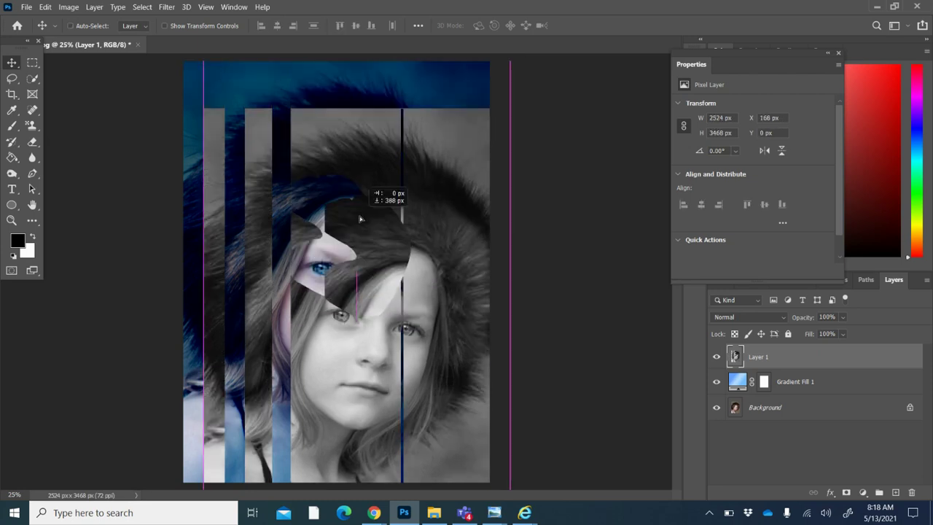
pyautogui.press('Delete')
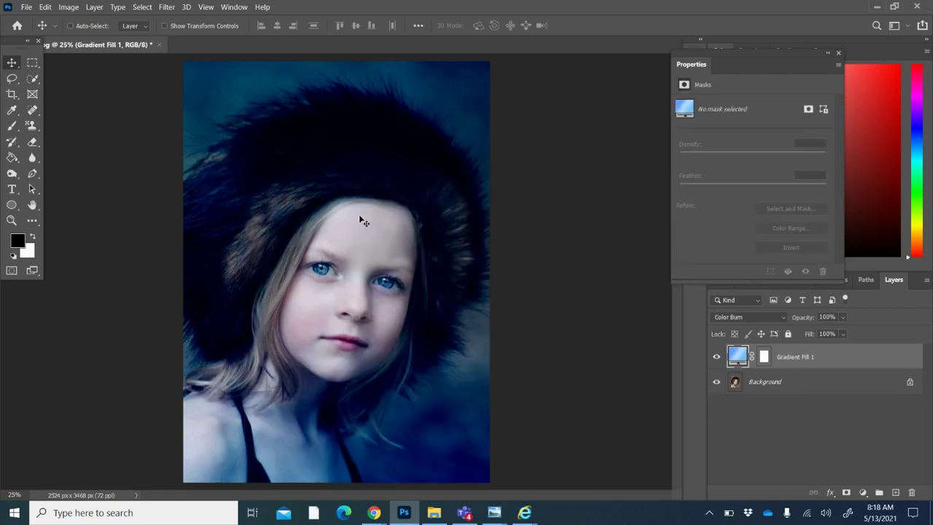
# Duplicate the Background layer and place the copy above the gradient fill layer
pyautogui.click(866, 389)
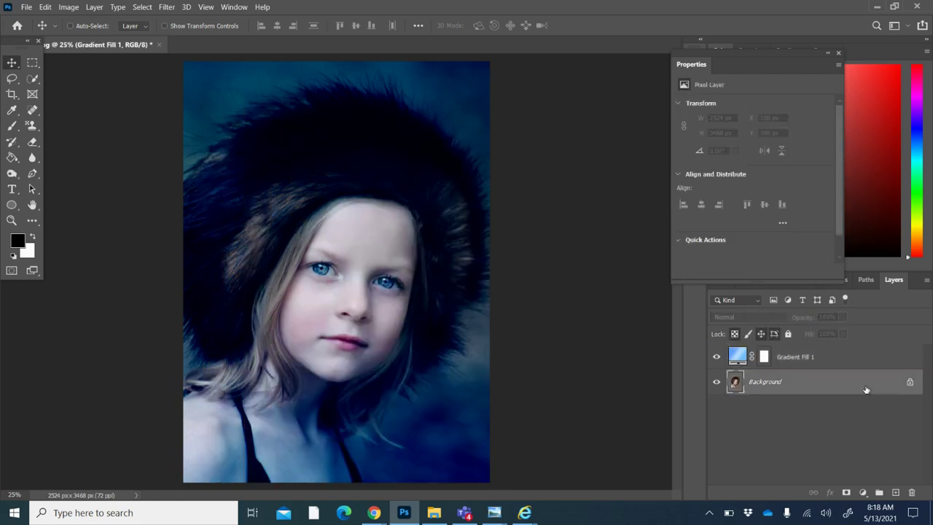
pyautogui.hotkey('ctrl', 'j')
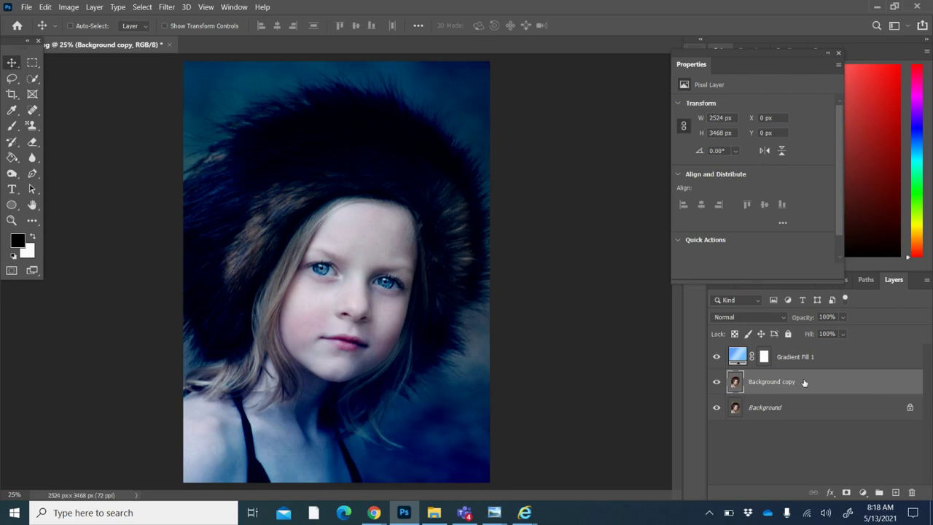
pyautogui.moveTo(803, 382); pyautogui.dragTo(802, 355)
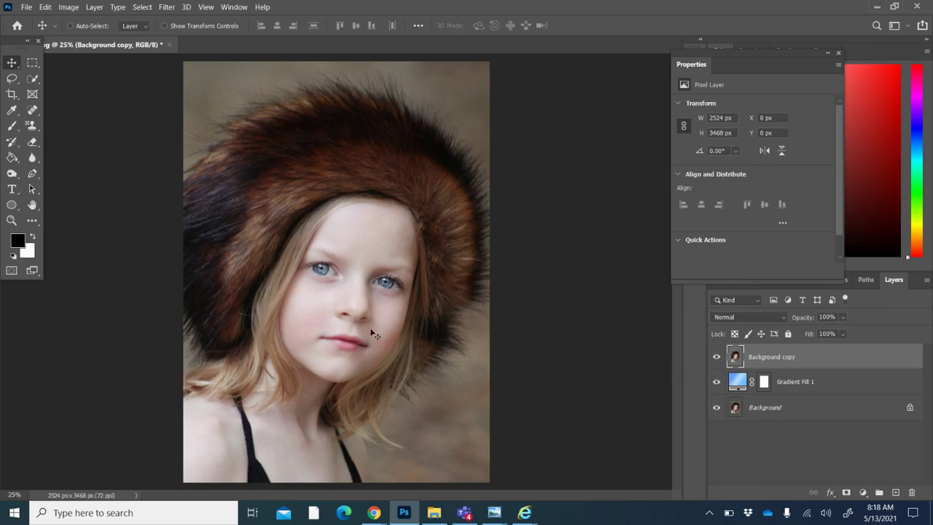
# Select a rectangle of about 1208 × 1172 px over the lower hat and upper face and copy it to a new layer
pyautogui.click(32, 62)
pyautogui.moveTo(288, 151); pyautogui.dragTo(436, 294)
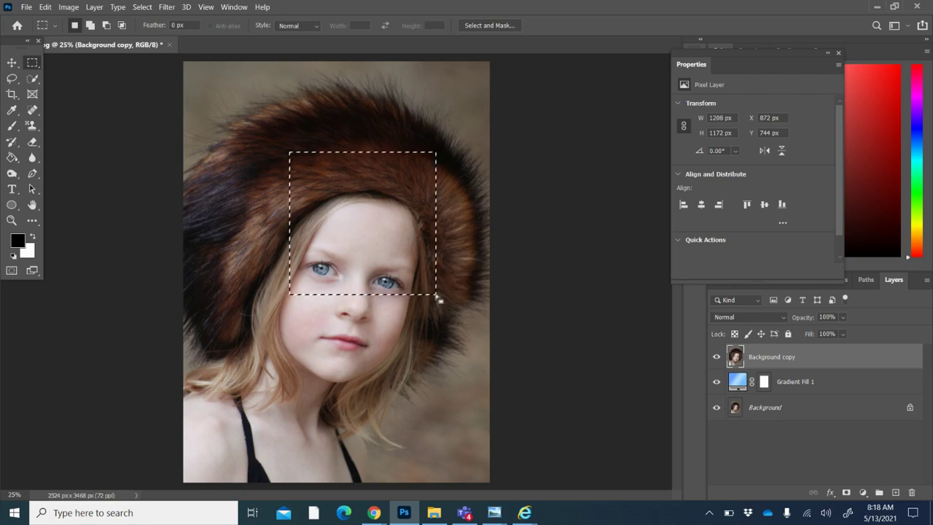
pyautogui.hotkey('ctrl', 'j')
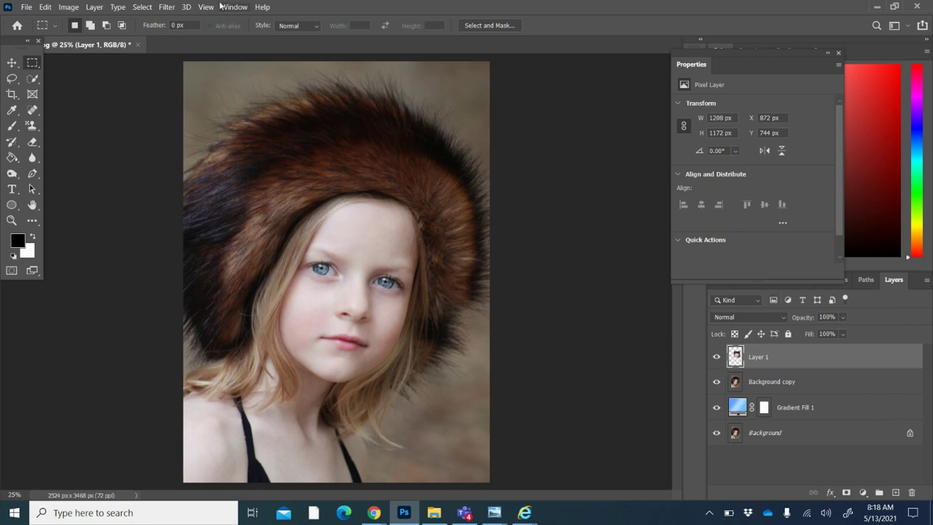
# Shift the copied rectangle's hue to +130 with a Hue/Saturation adjustment
pyautogui.click(68, 7)
pyautogui.moveTo(96, 35)
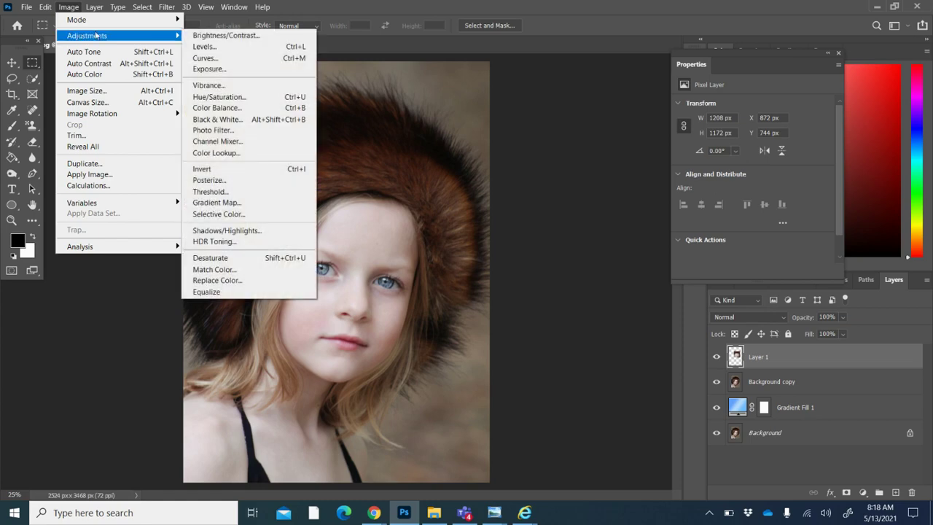
pyautogui.click(219, 96)
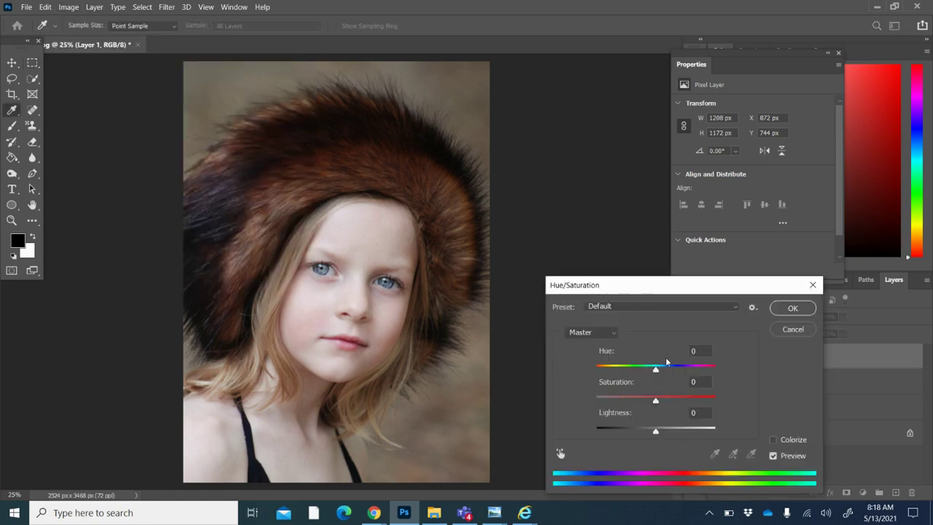
pyautogui.moveTo(655, 369); pyautogui.dragTo(703, 373)
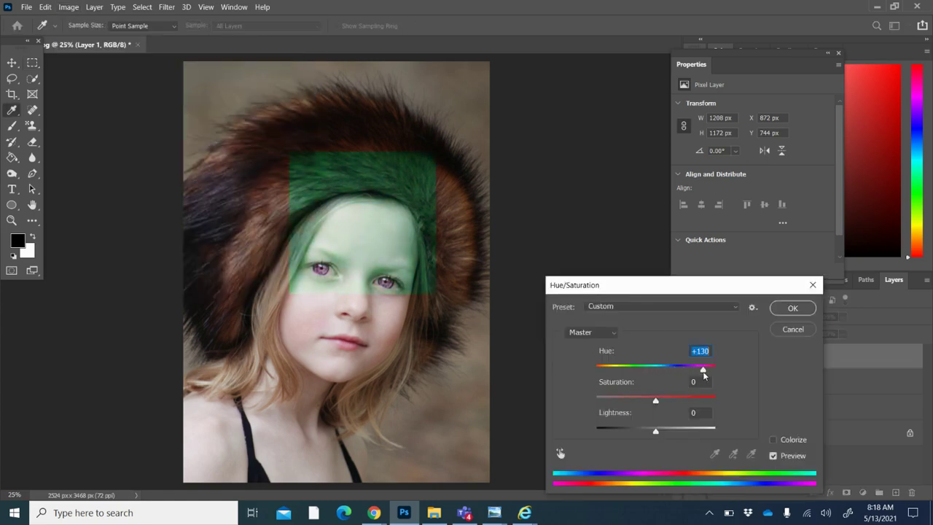
pyautogui.click(792, 309)
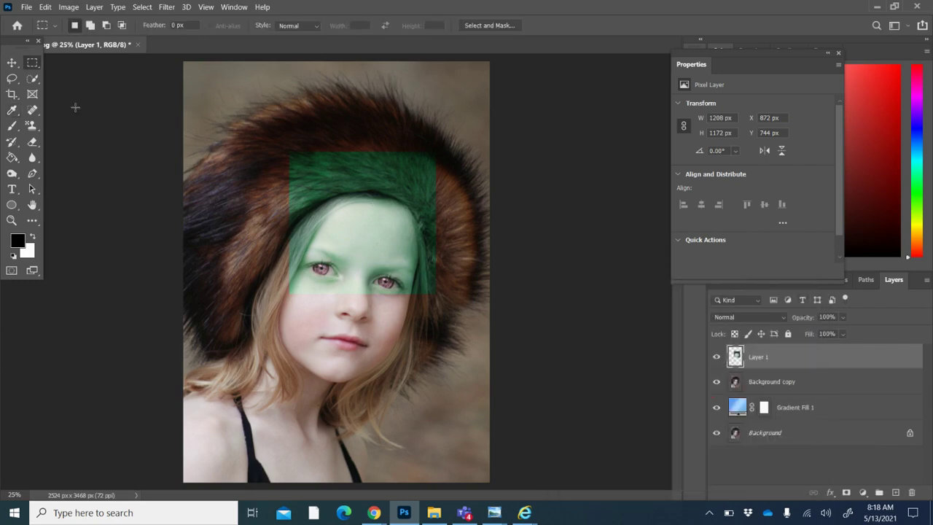
# Scale the recoloured rectangle on Layer 1 to about 134% and reposition it at about X 815 px, Y 329 px
pyautogui.click(11, 63)
pyautogui.moveTo(333, 233); pyautogui.dragTo(334, 209)
pyautogui.hotkey('ctrl', 't')
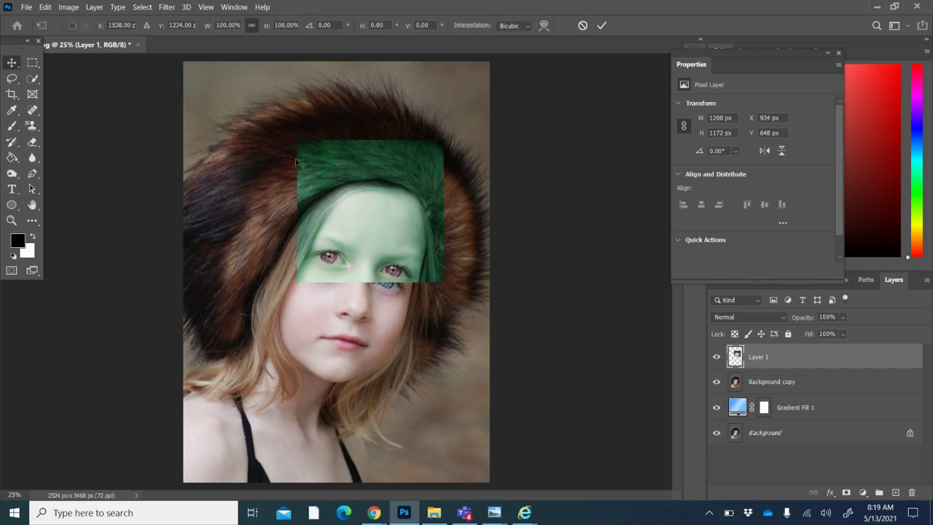
pyautogui.moveTo(296, 139); pyautogui.dragTo(245, 89)
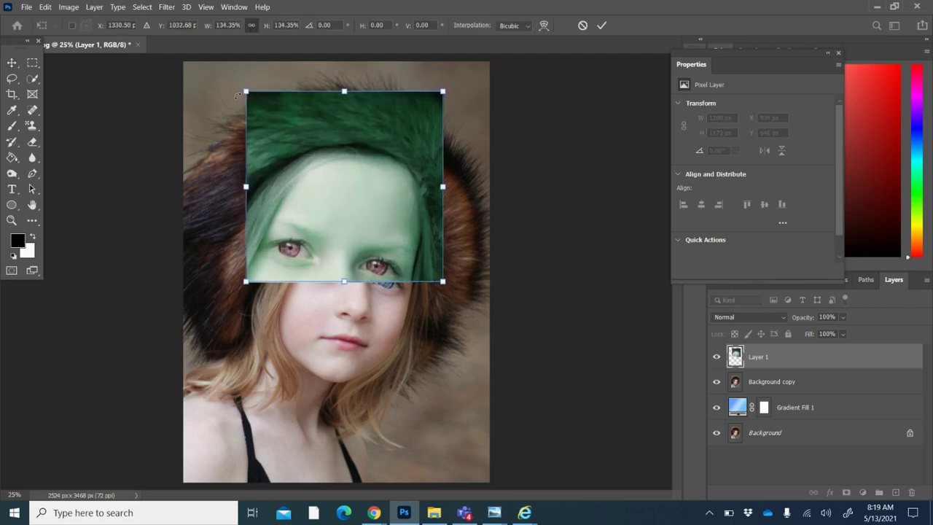
pyautogui.moveTo(321, 173); pyautogui.dragTo(353, 185)
pyautogui.press('Return')
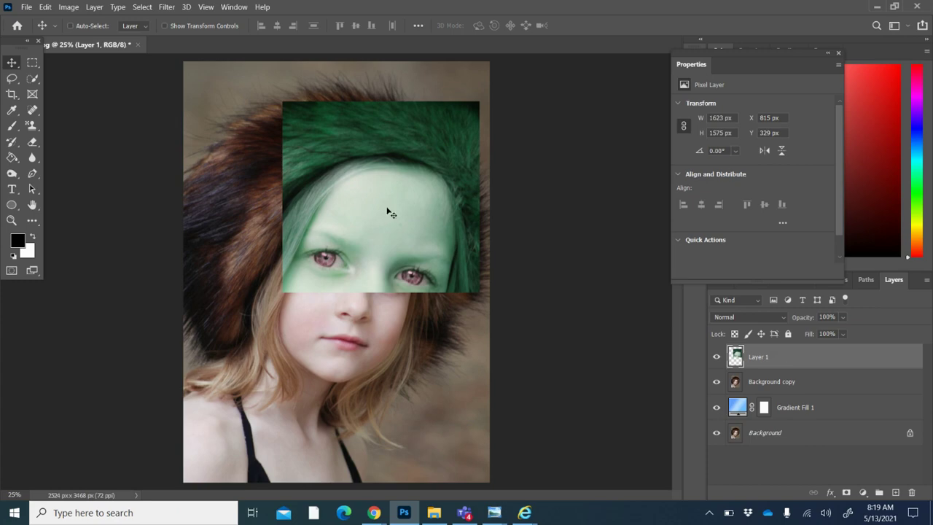
pyautogui.click(68, 7)
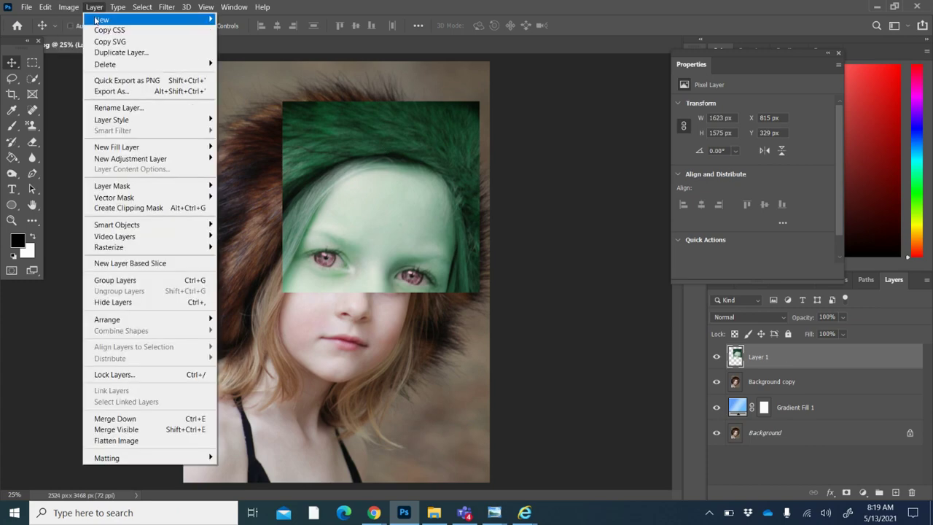
pyautogui.moveTo(142, 6)
pyautogui.click(780, 364)
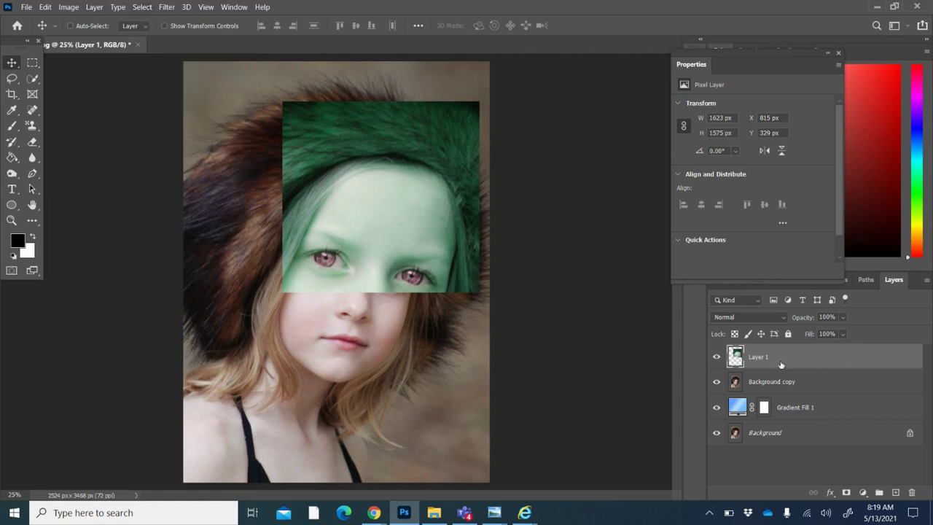
pyautogui.click(769, 322)
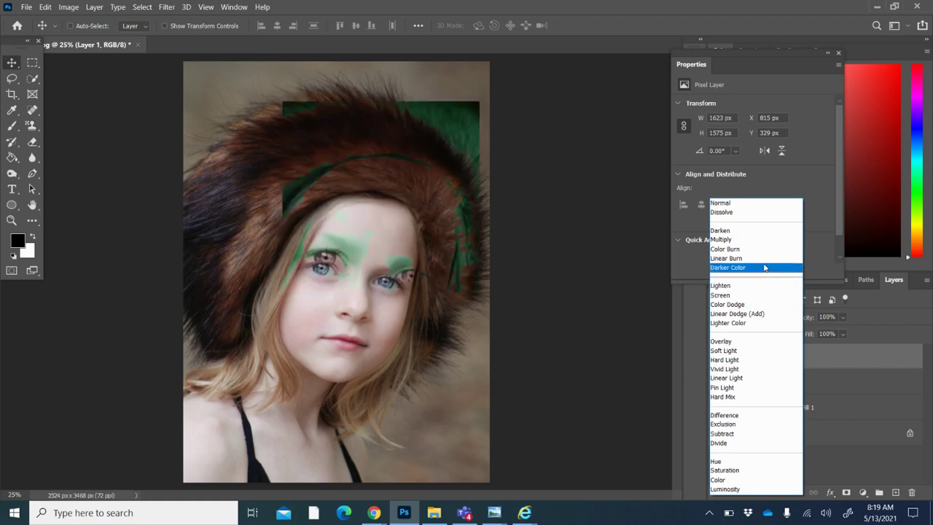
pyautogui.click(746, 204)
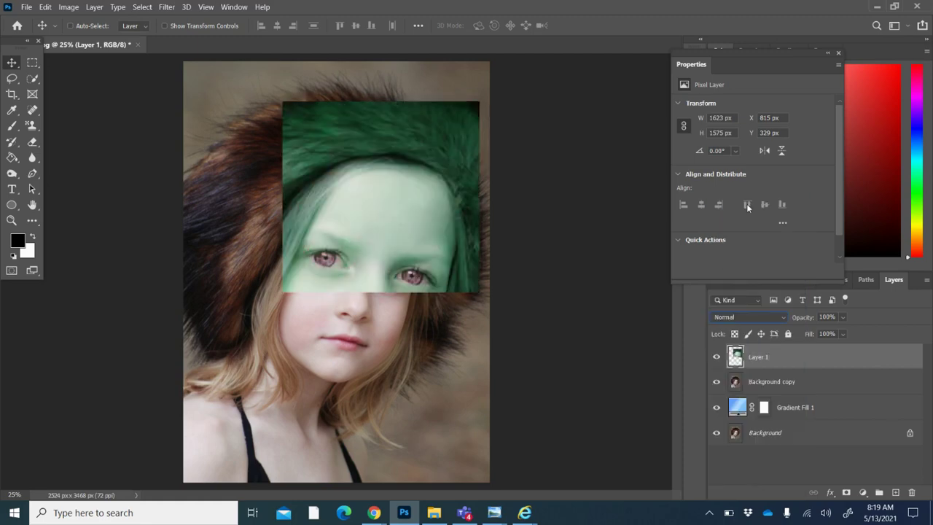
# Open the layer style settings for Layer 1, try an Outer Glow, and enable a Drop Shadow instead
pyautogui.doubleClick(776, 356)
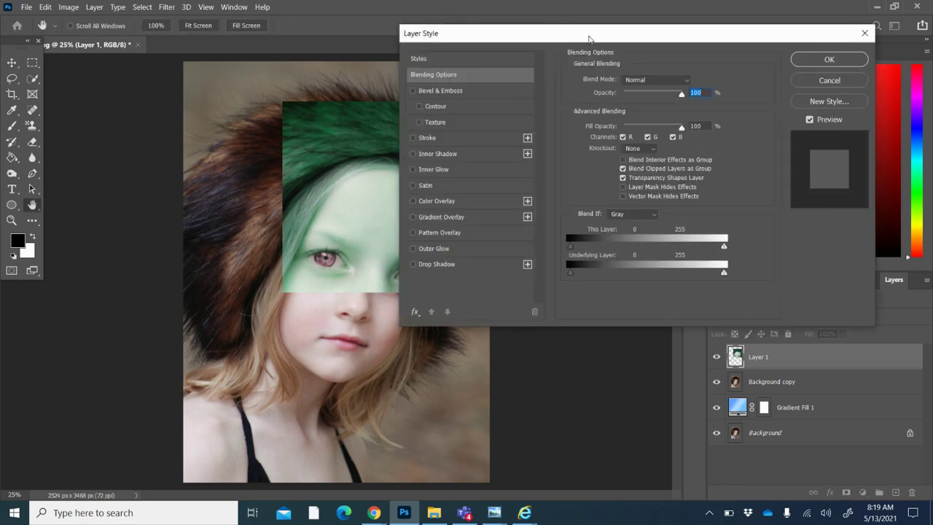
pyautogui.moveTo(574, 40); pyautogui.dragTo(652, 25)
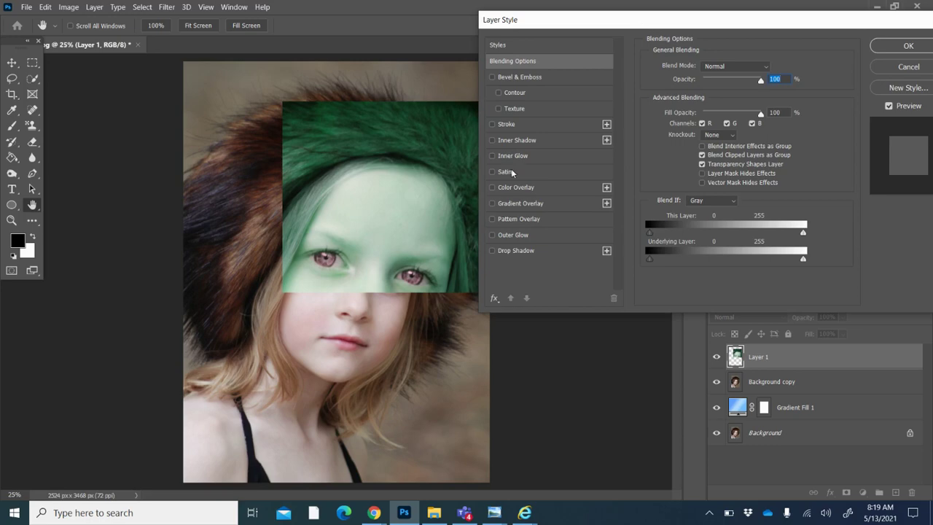
pyautogui.click(492, 250)
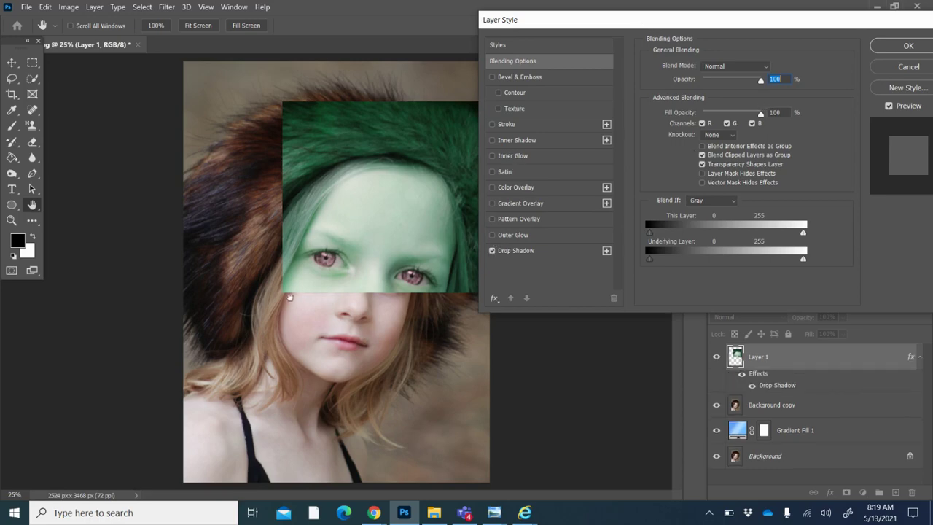
pyautogui.click(492, 234)
pyautogui.click(492, 250)
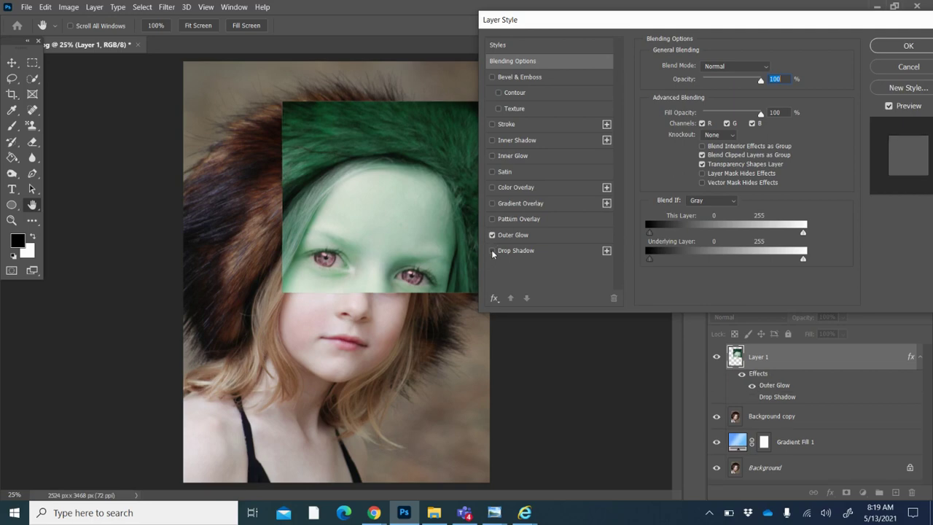
pyautogui.moveTo(760, 113); pyautogui.dragTo(789, 110)
pyautogui.click(763, 80)
pyautogui.click(492, 235)
pyautogui.click(512, 251)
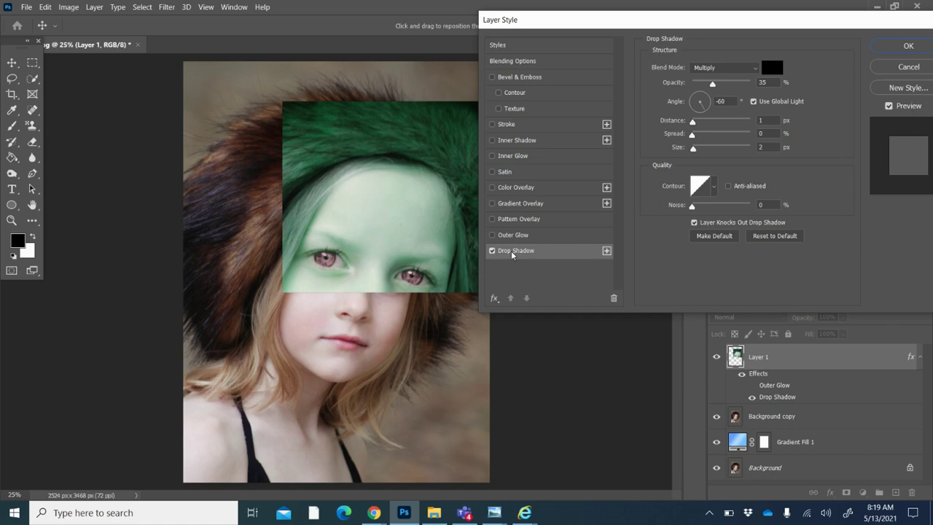
# Set Layer 1's drop shadow to 100% opacity, 63 px distance, 100% spread, 0 px size and 0% noise
pyautogui.moveTo(712, 84); pyautogui.dragTo(754, 85)
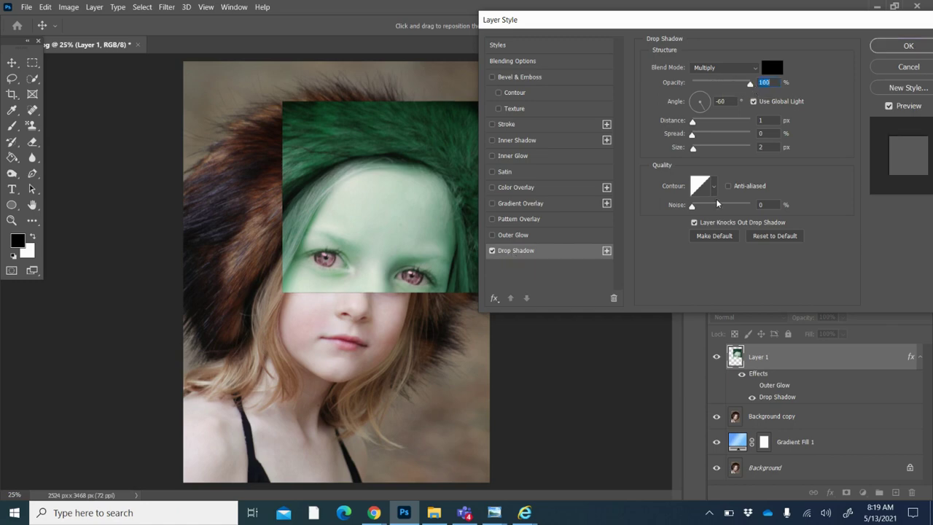
pyautogui.moveTo(717, 204); pyautogui.dragTo(678, 205)
pyautogui.moveTo(687, 125); pyautogui.dragTo(753, 139)
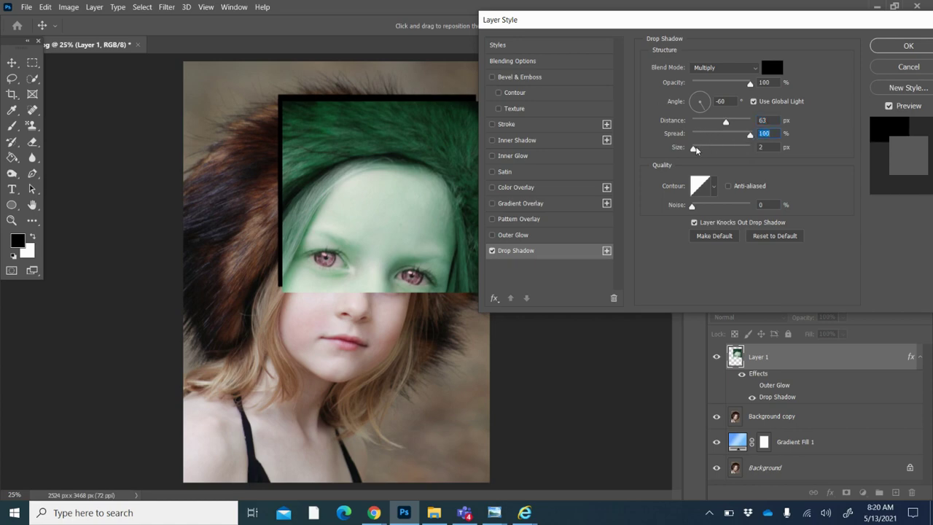
pyautogui.moveTo(693, 148)
pyautogui.mouseDown()
pyautogui.moveTo(735, 150)
pyautogui.moveTo(687, 142)
pyautogui.mouseUp()
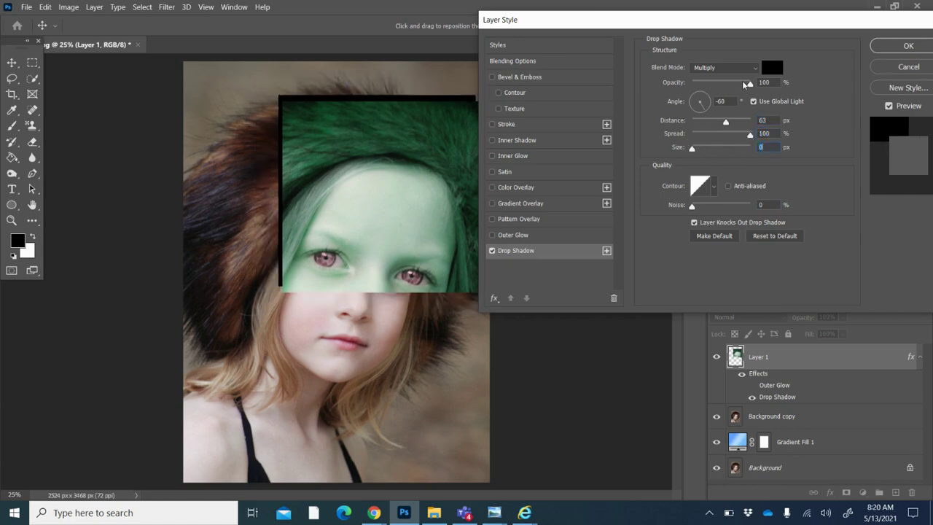
pyautogui.moveTo(597, 20); pyautogui.dragTo(578, 21)
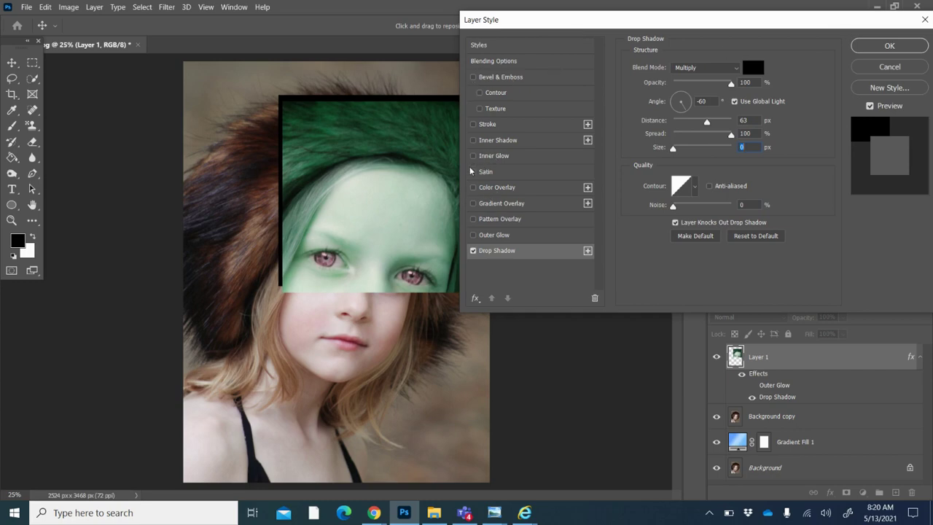
# Enable an Outer Glow on Layer 1 with 60% opacity, 4% noise and 79% spread, and turn off the Drop Shadow
pyautogui.click(473, 235)
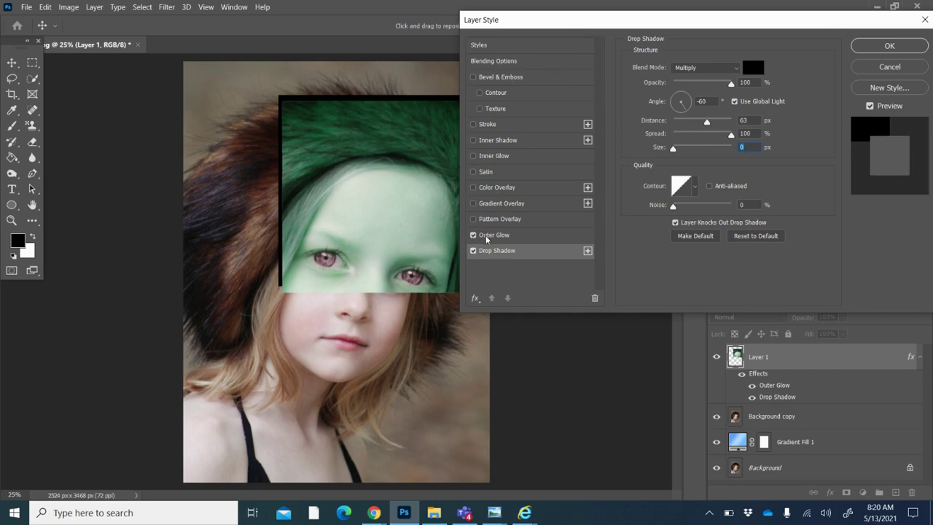
pyautogui.click(487, 236)
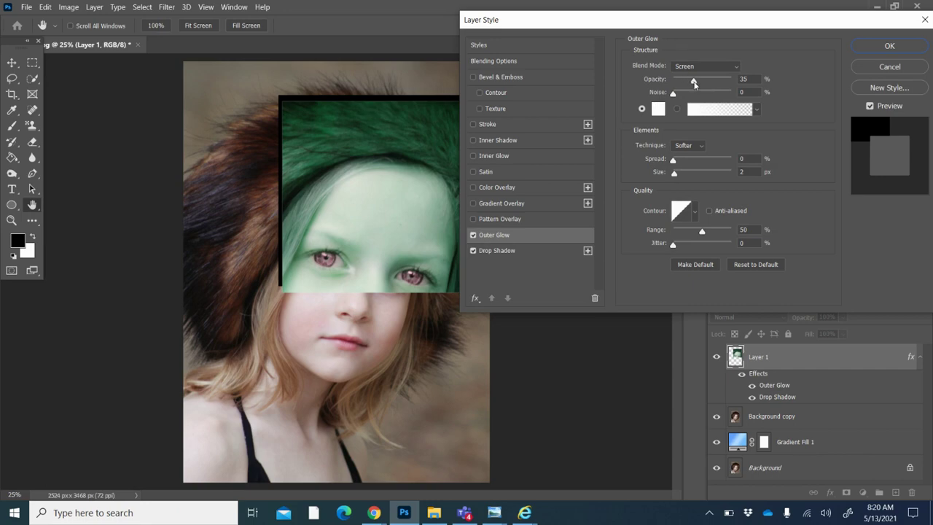
pyautogui.moveTo(694, 82); pyautogui.dragTo(708, 81)
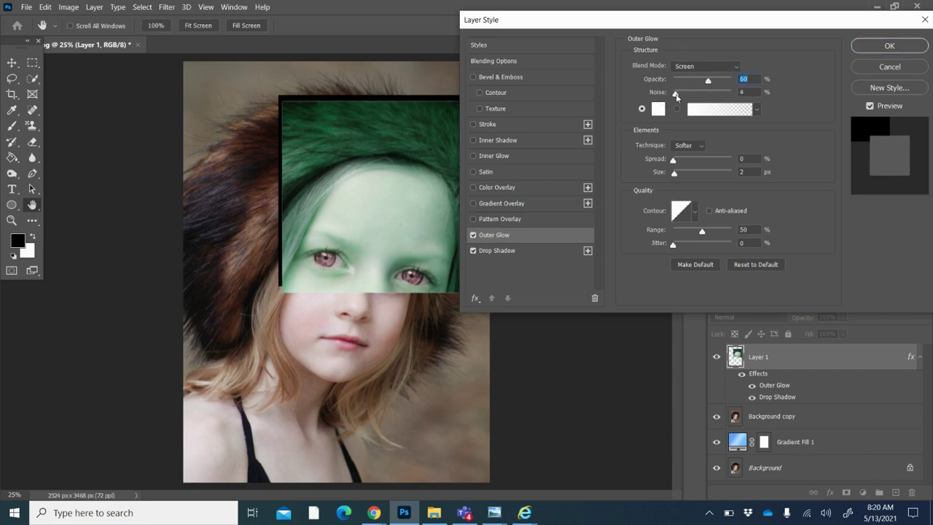
pyautogui.click(675, 95)
pyautogui.moveTo(671, 161); pyautogui.dragTo(719, 172)
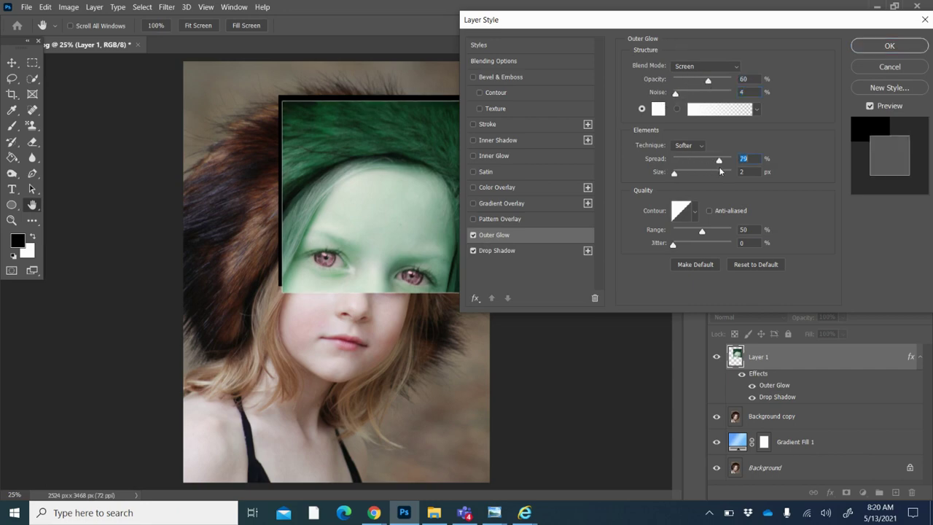
pyautogui.click(473, 251)
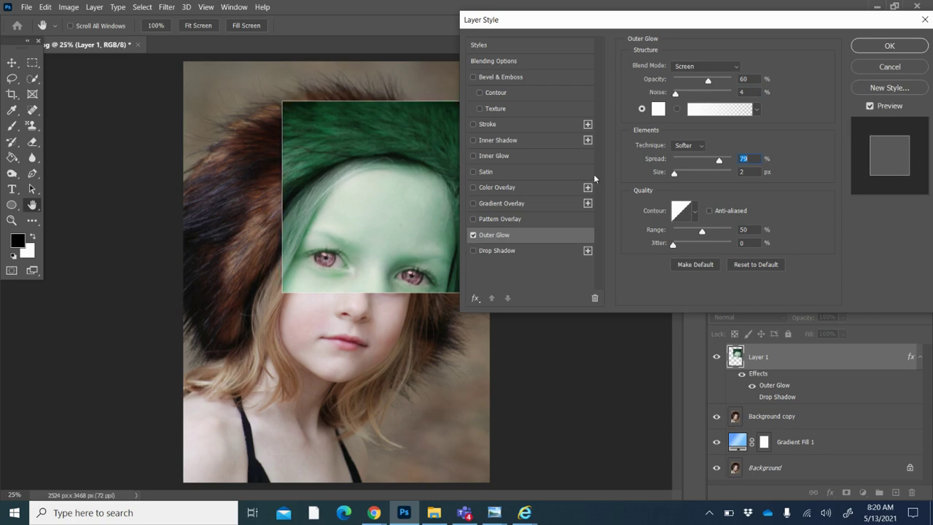